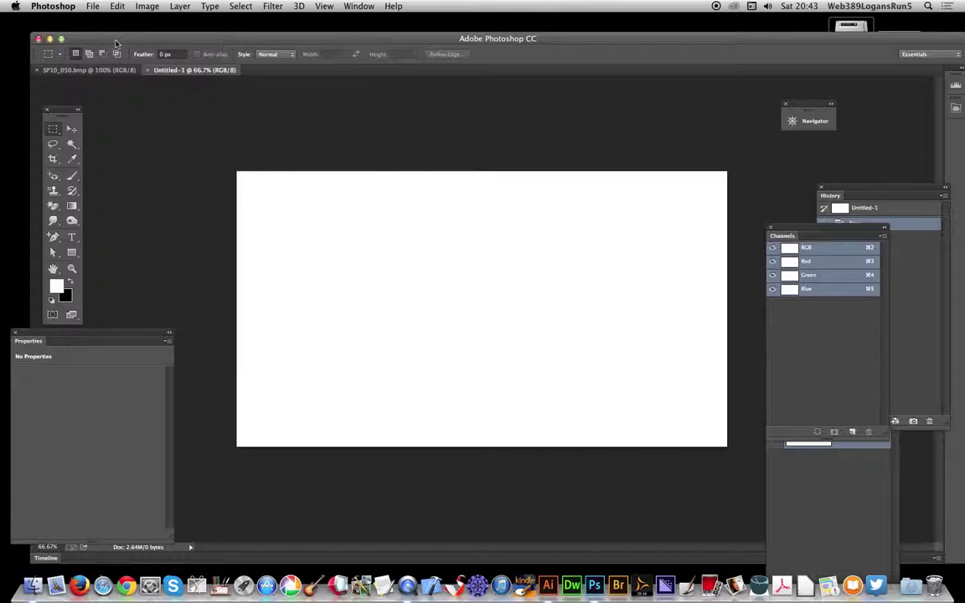
Step: Nudge the Photoshop window slightly and bring up the File menu
{"action": "left_click_drag", "start_coordinate": [127, 40], "coordinate": [121, 35]}
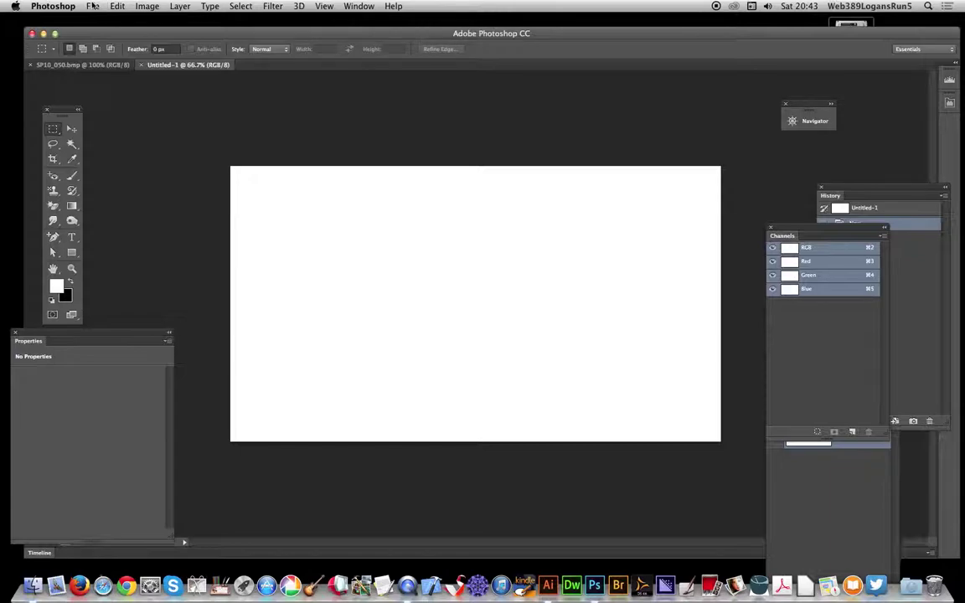
{"action": "left_click", "coordinate": [93, 6]}
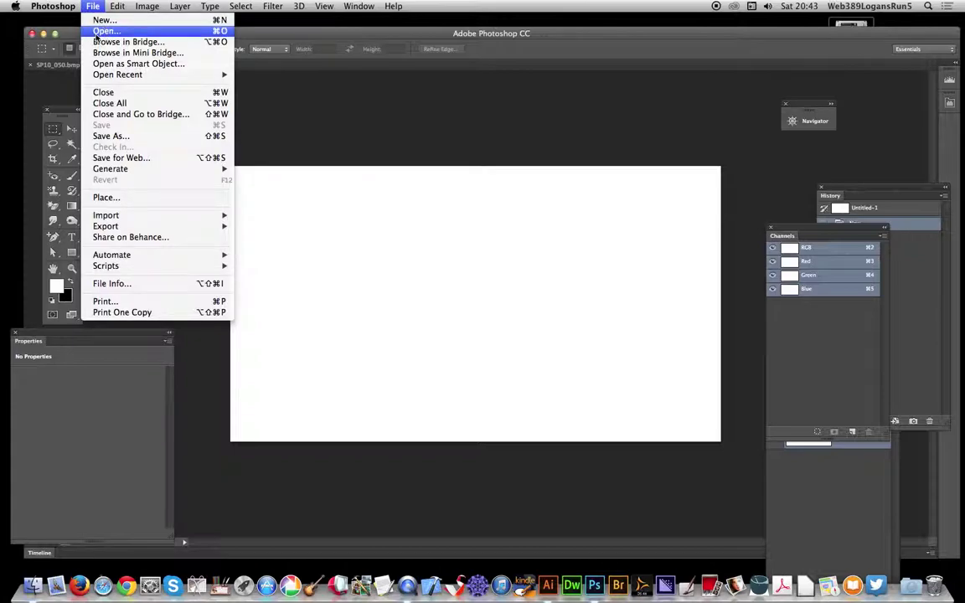
Step: Open SP13_074.bmp from PSP Photoshop Patterns bitmaps > Patterns 13 – Color
{"action": "left_click", "coordinate": [101, 19]}
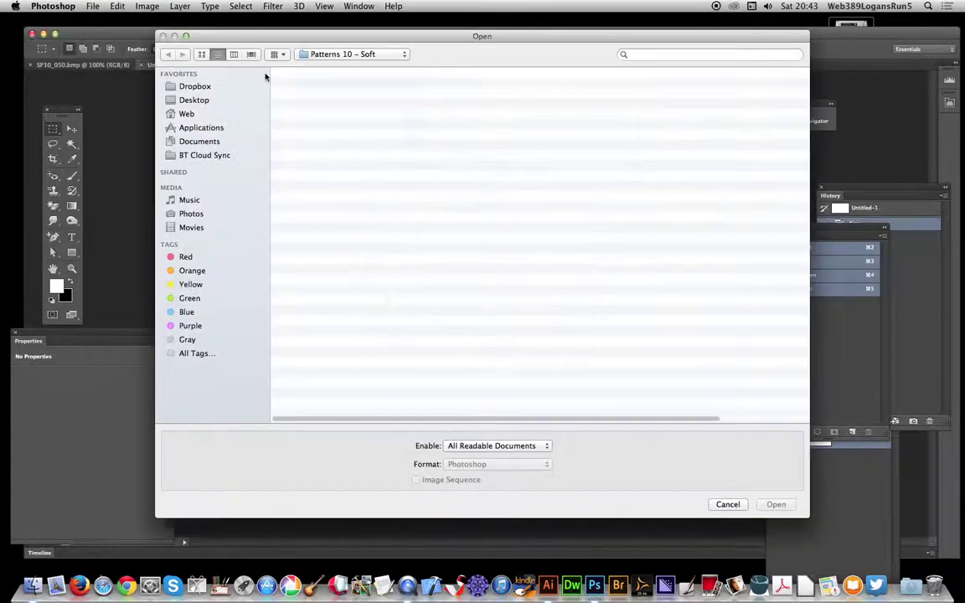
{"action": "left_click", "coordinate": [355, 57]}
{"action": "left_click", "coordinate": [355, 57]}
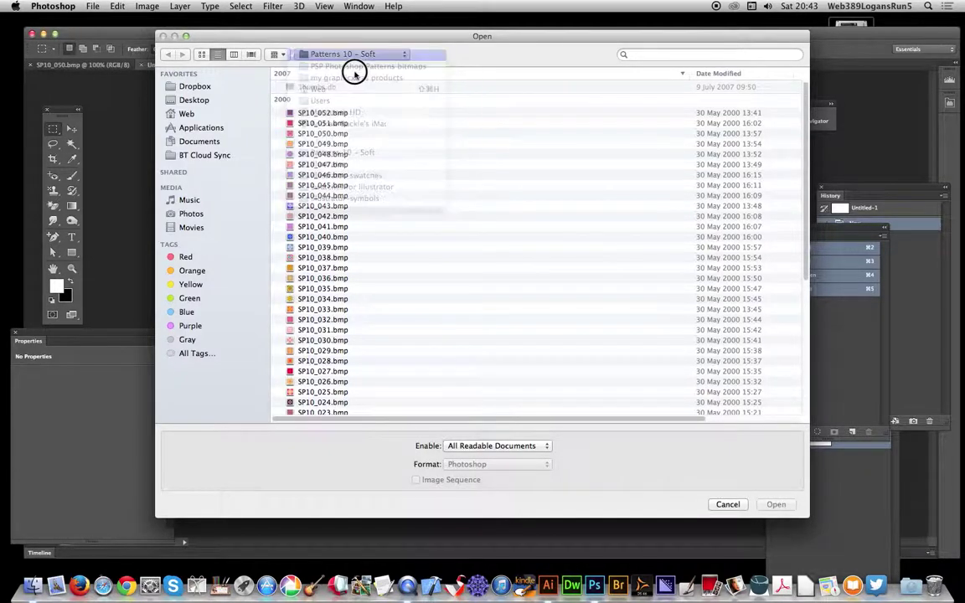
{"action": "left_click", "coordinate": [352, 57]}
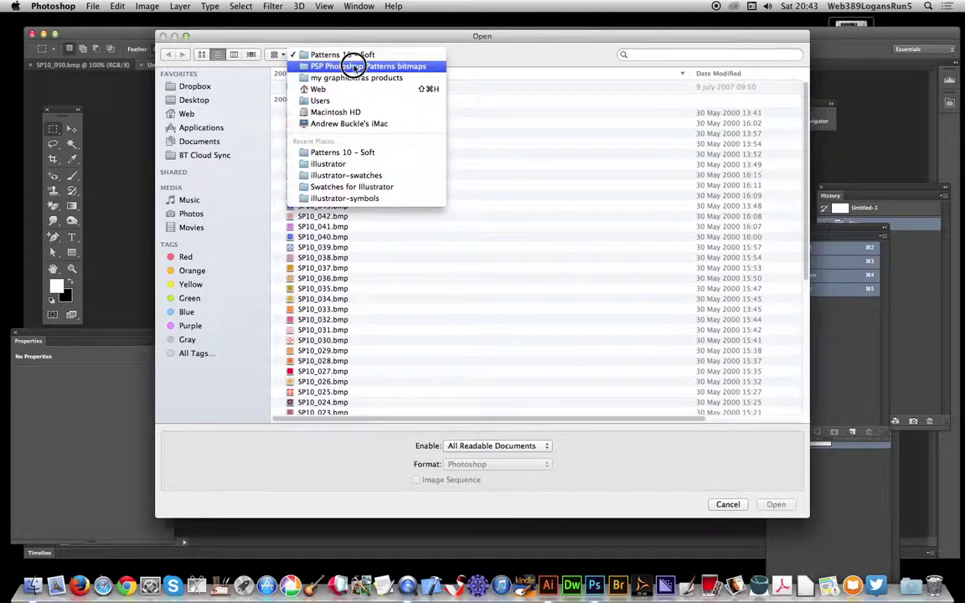
{"action": "left_click", "coordinate": [354, 70]}
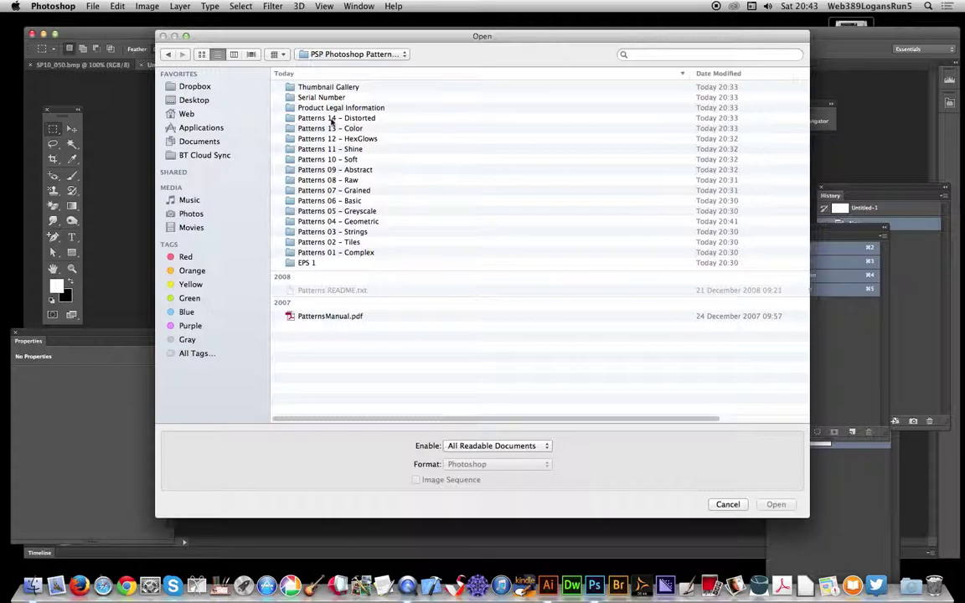
{"action": "double_click", "coordinate": [356, 129]}
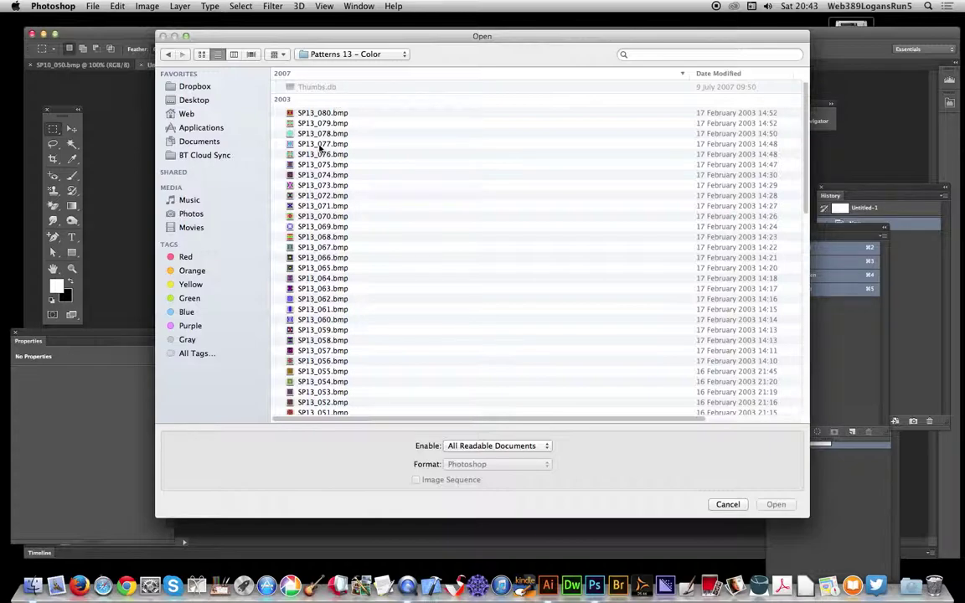
{"action": "left_click", "coordinate": [329, 175]}
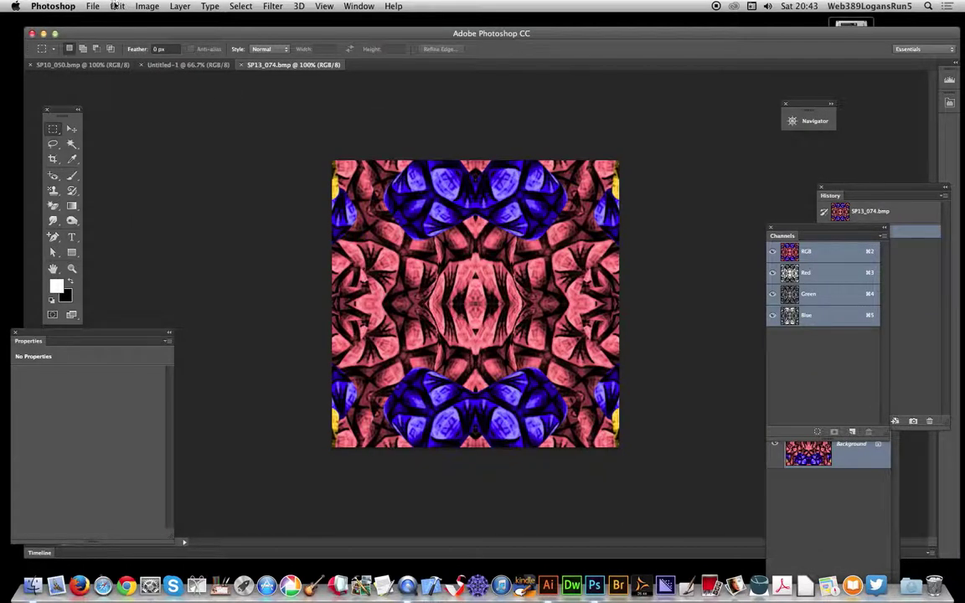
Step: Define the SP13_074.bmp image as a new pattern under its own name
{"action": "left_click", "coordinate": [116, 6]}
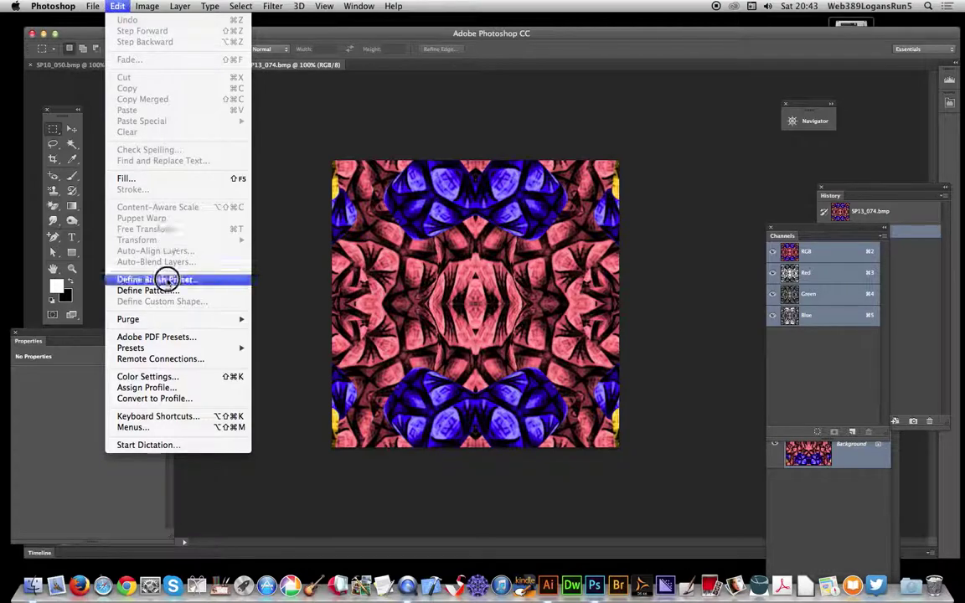
{"action": "left_click", "coordinate": [160, 291]}
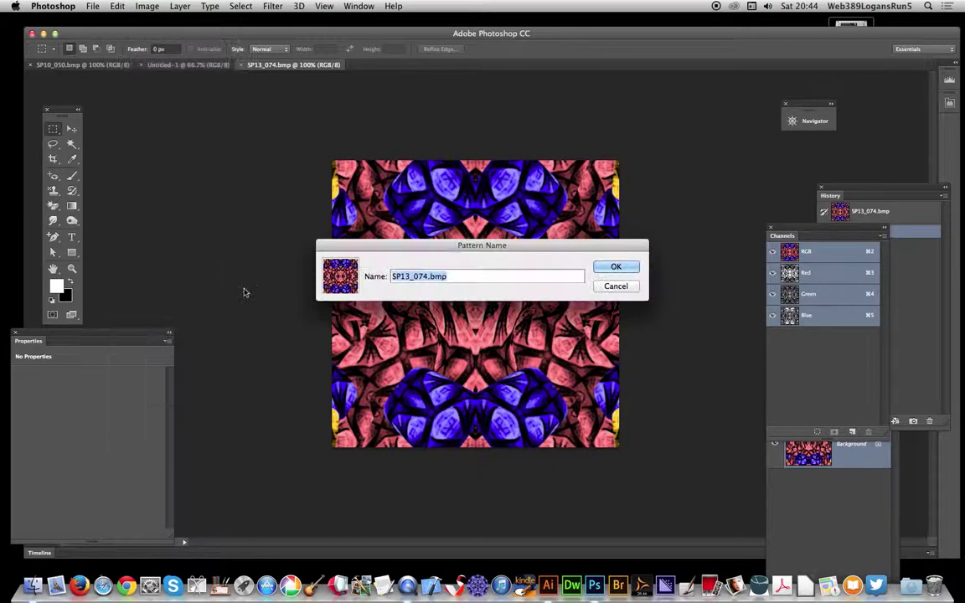
{"action": "left_click", "coordinate": [616, 267]}
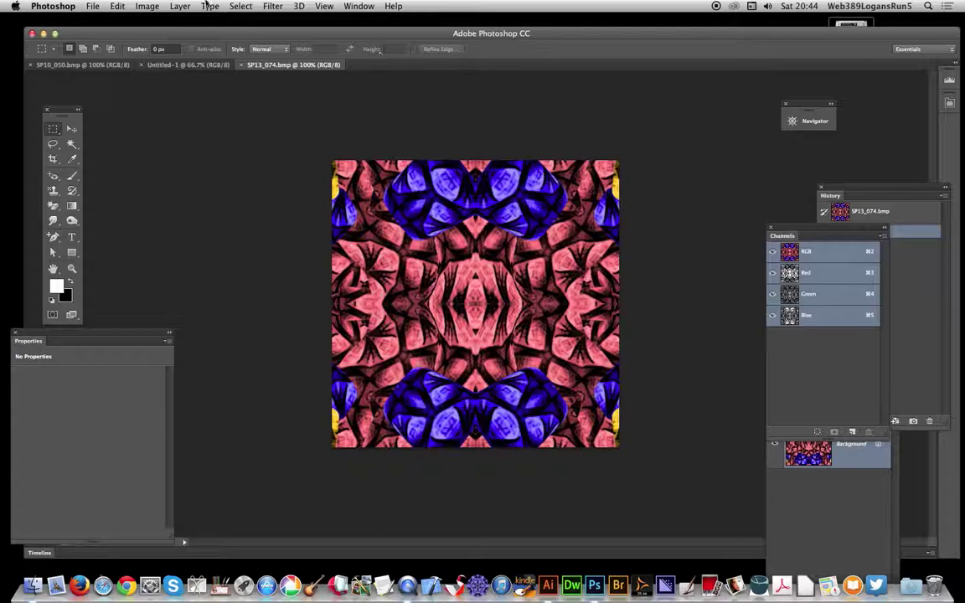
Step: Add a Pattern Fill layer tiling the SP13_074 pattern at 50% scale
{"action": "left_click", "coordinate": [180, 6]}
{"action": "mouse_move", "coordinate": [251, 110]}
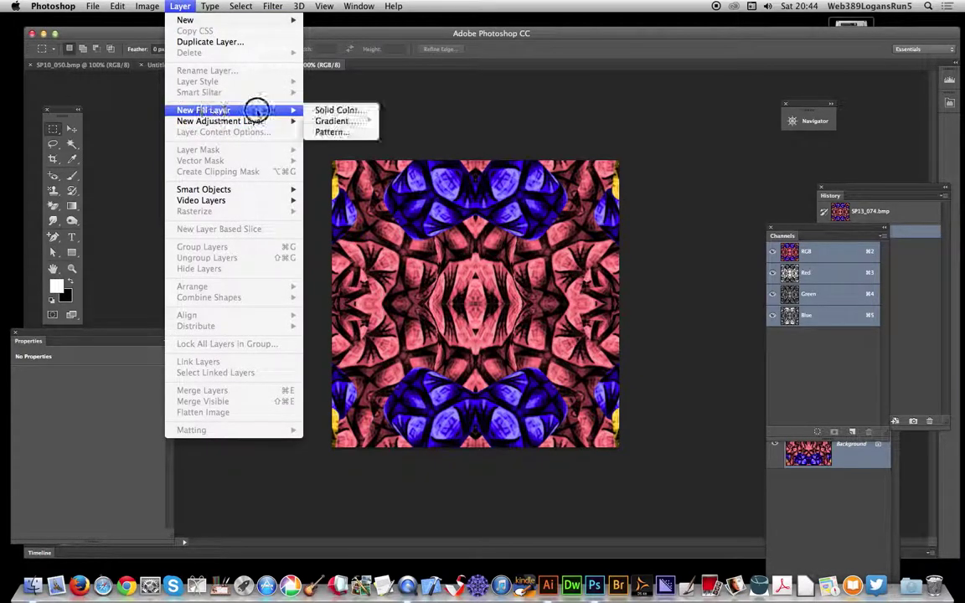
{"action": "left_click", "coordinate": [345, 139]}
{"action": "left_click", "coordinate": [586, 245]}
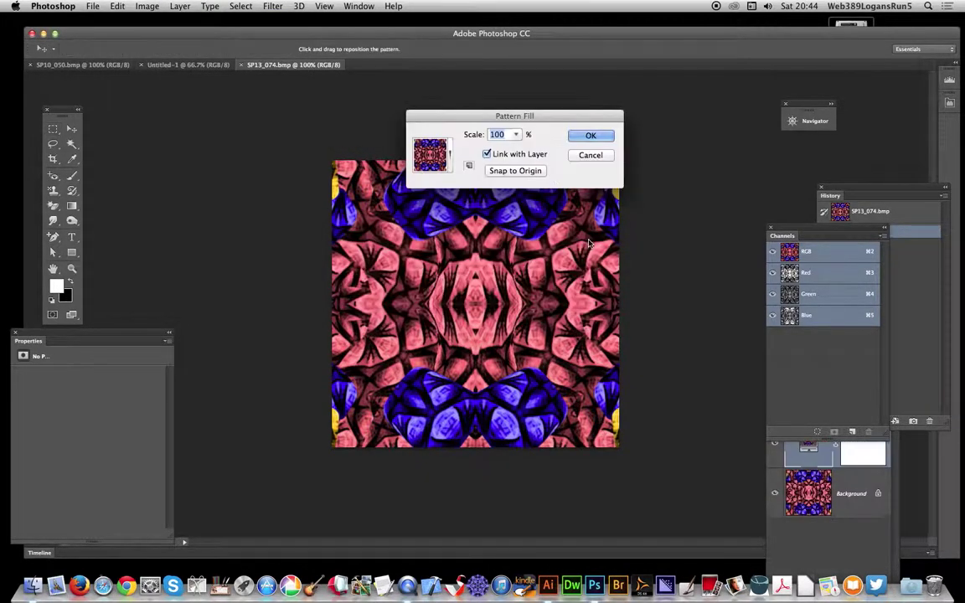
{"action": "left_click_drag", "start_coordinate": [635, 457], "coordinate": [409, 144]}
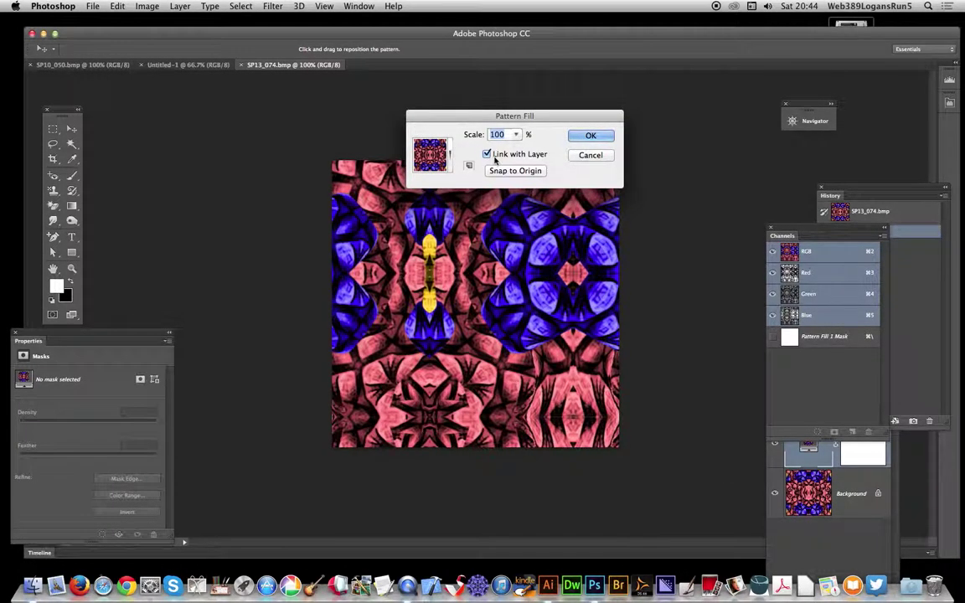
{"action": "left_click", "coordinate": [449, 120]}
{"action": "type", "text": "50"}
{"action": "left_click", "coordinate": [591, 136]}
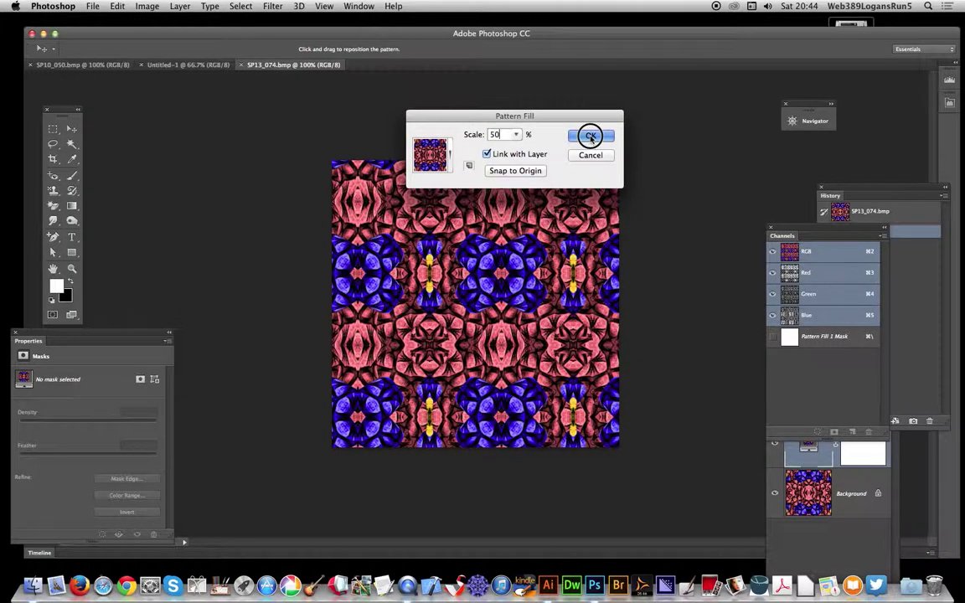
Step: Merge visible layers into Background, then fill it with the Brick Fill copy scripted pattern
{"action": "left_click", "coordinate": [180, 6]}
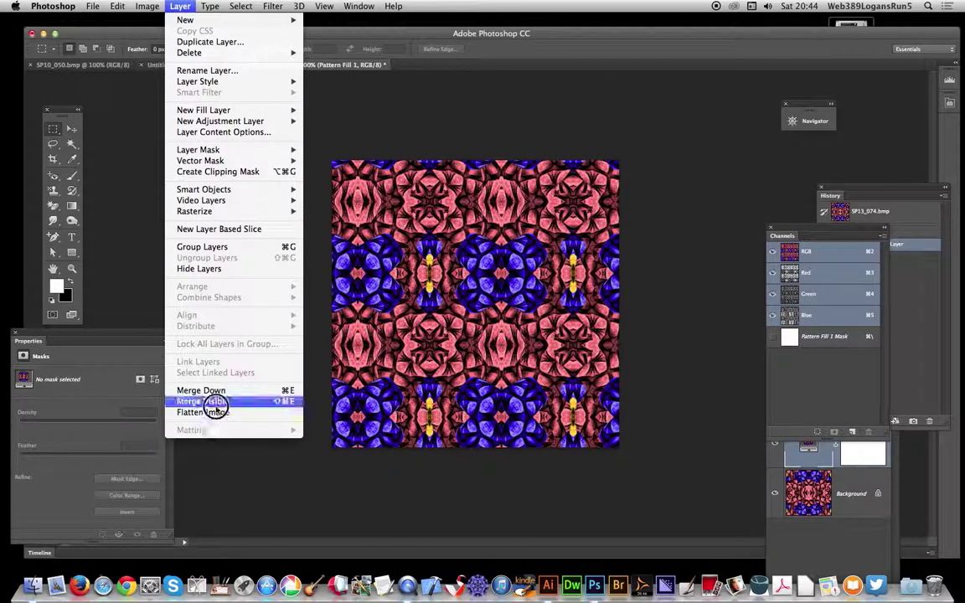
{"action": "left_click", "coordinate": [214, 404]}
{"action": "left_click", "coordinate": [119, 6]}
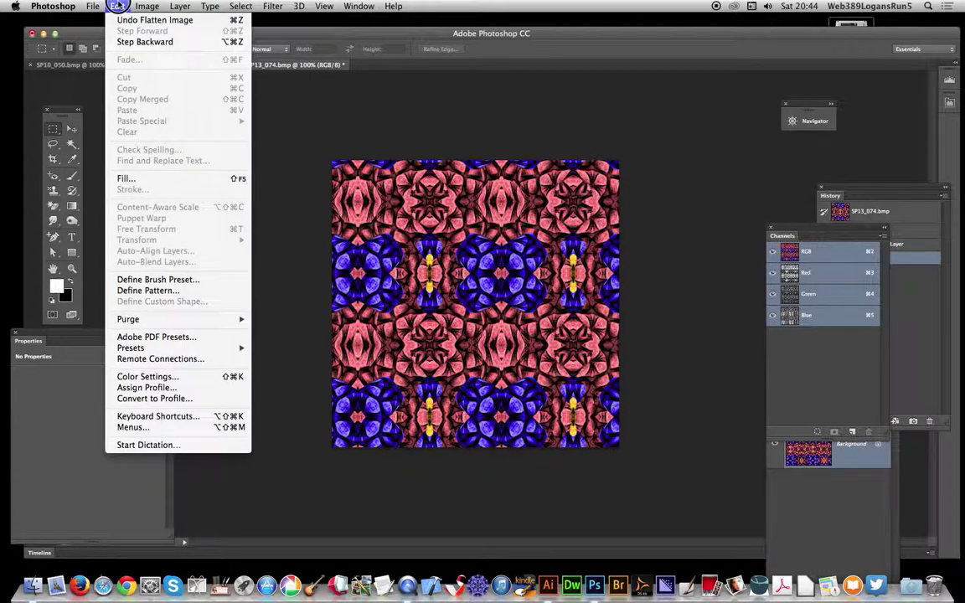
{"action": "left_click", "coordinate": [125, 179]}
{"action": "left_click", "coordinate": [456, 232]}
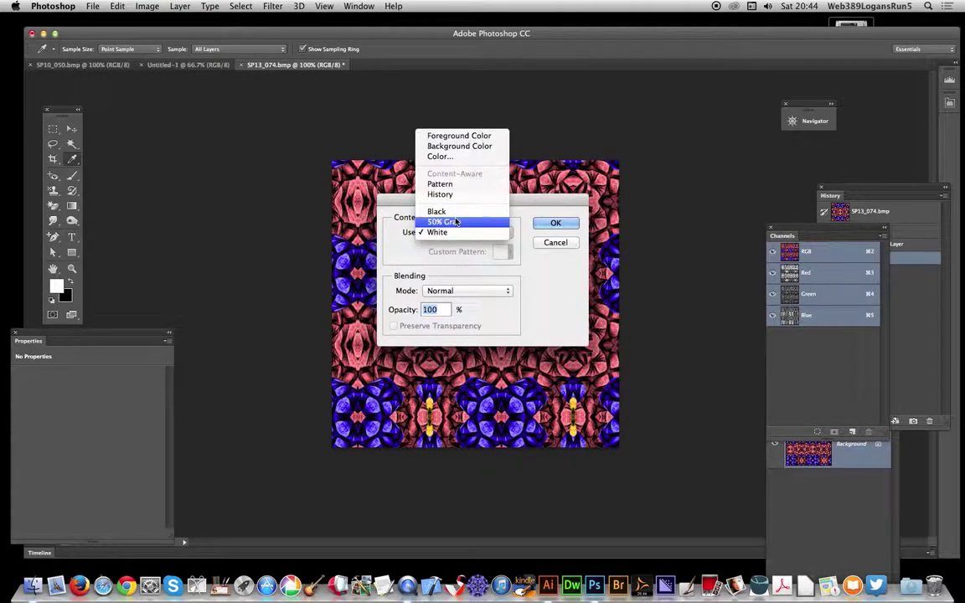
{"action": "left_click", "coordinate": [440, 188]}
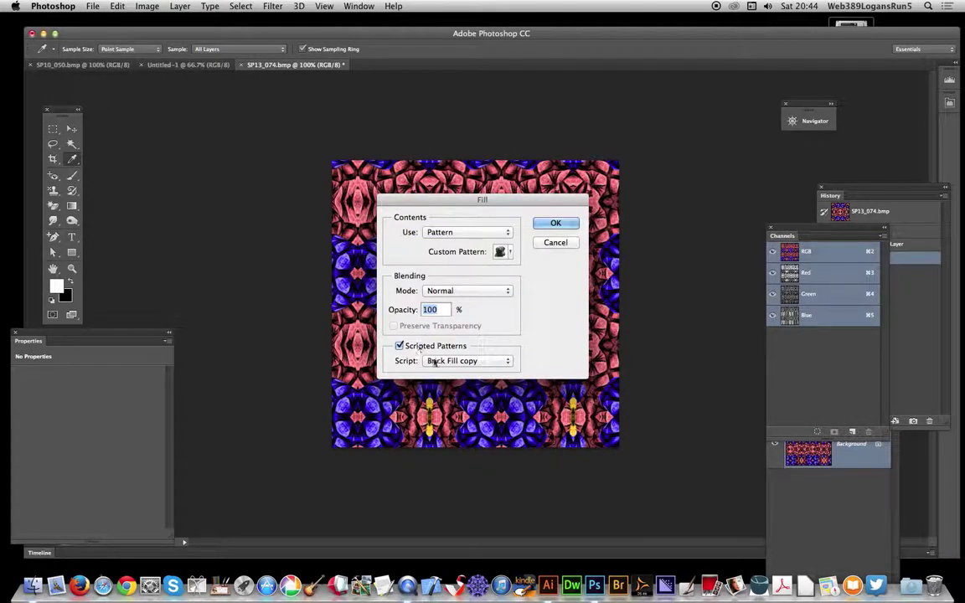
{"action": "left_click", "coordinate": [467, 360]}
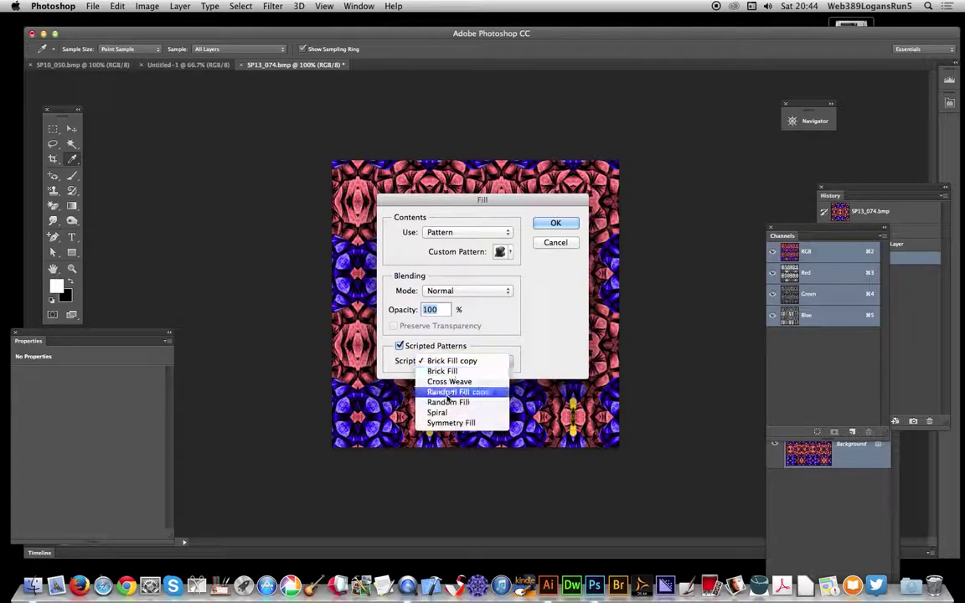
{"action": "left_click", "coordinate": [496, 341]}
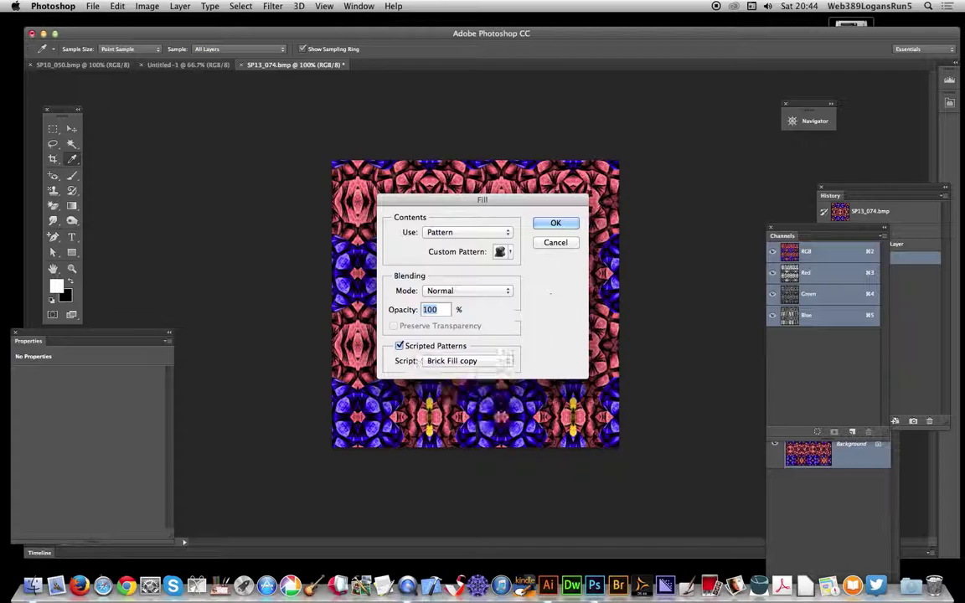
{"action": "left_click", "coordinate": [555, 224]}
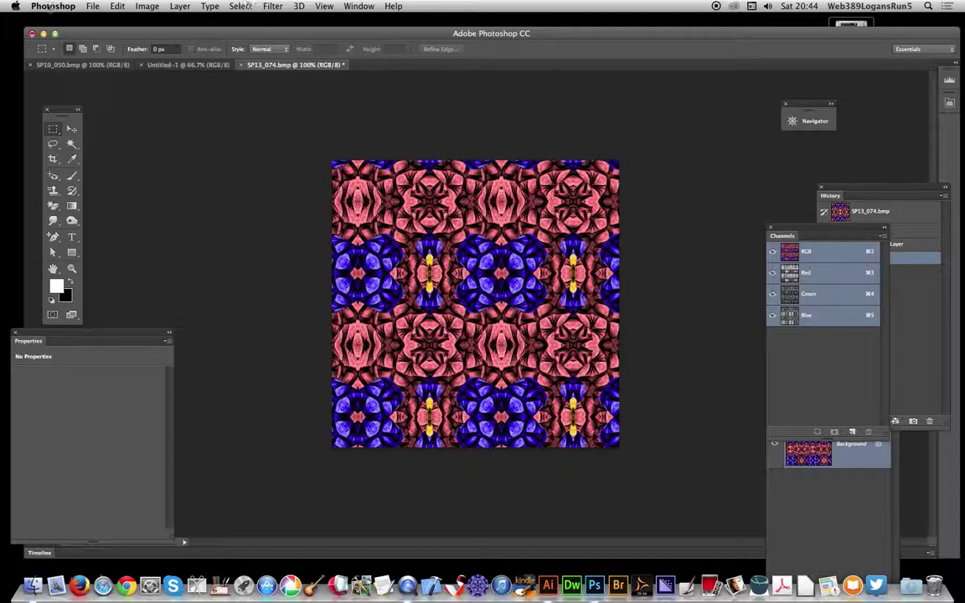
Step: Open SP07_494.bmp from the Patterns 07 - Grained folder in the main patterns folder
{"action": "left_click", "coordinate": [91, 7]}
{"action": "left_click", "coordinate": [98, 31]}
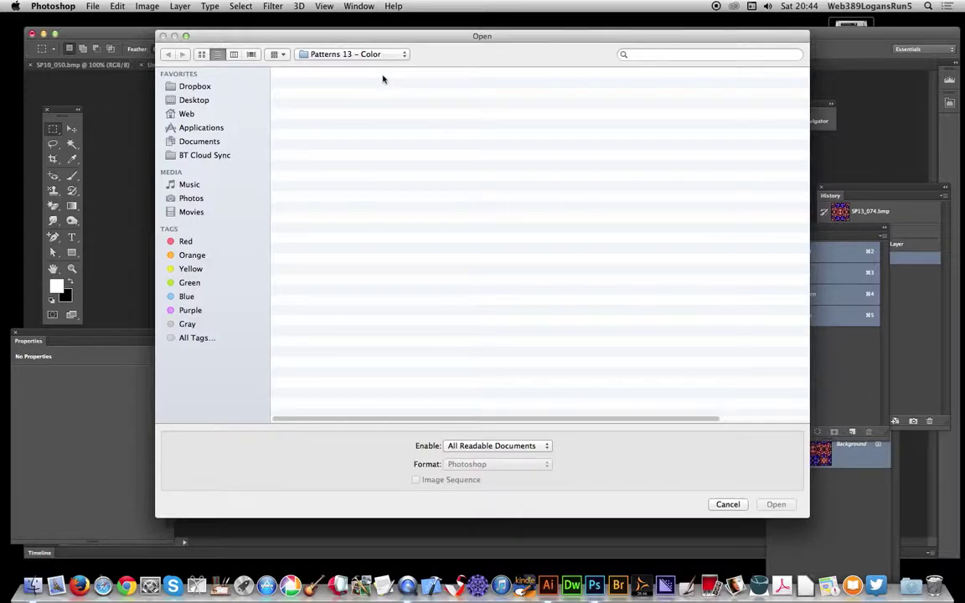
{"action": "left_click", "coordinate": [370, 54]}
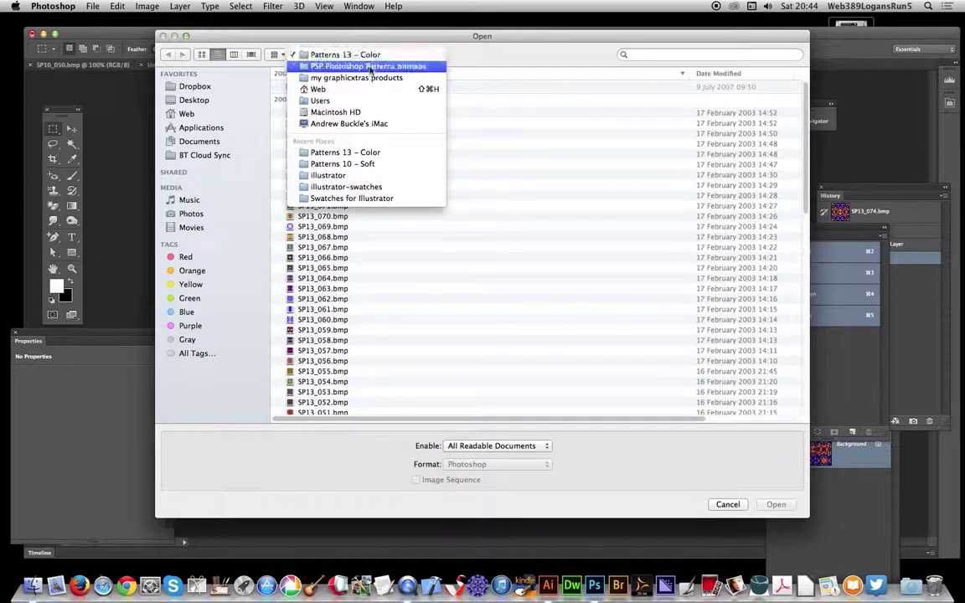
{"action": "left_click", "coordinate": [336, 66]}
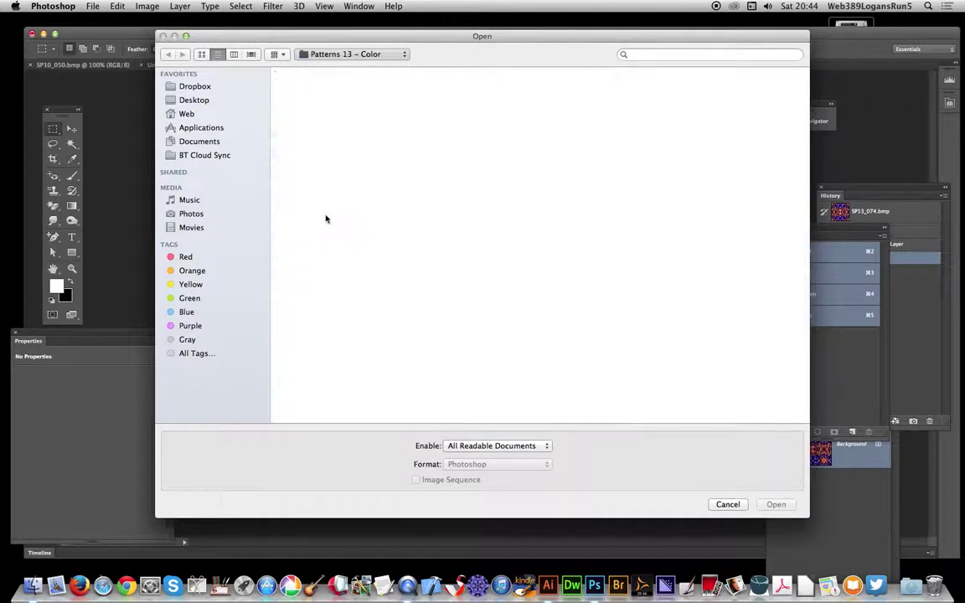
{"action": "left_click", "coordinate": [362, 191]}
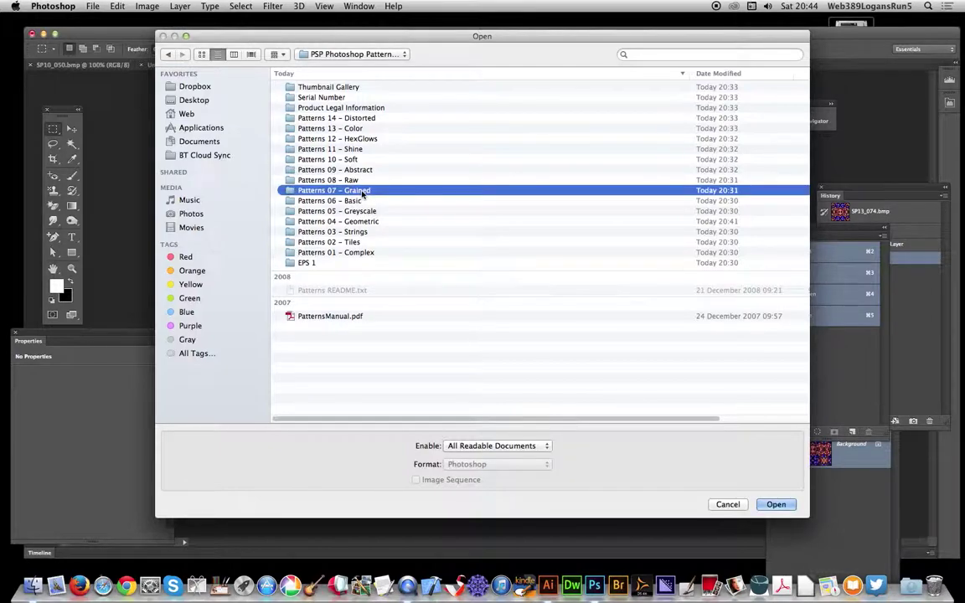
{"action": "double_click", "coordinate": [362, 191]}
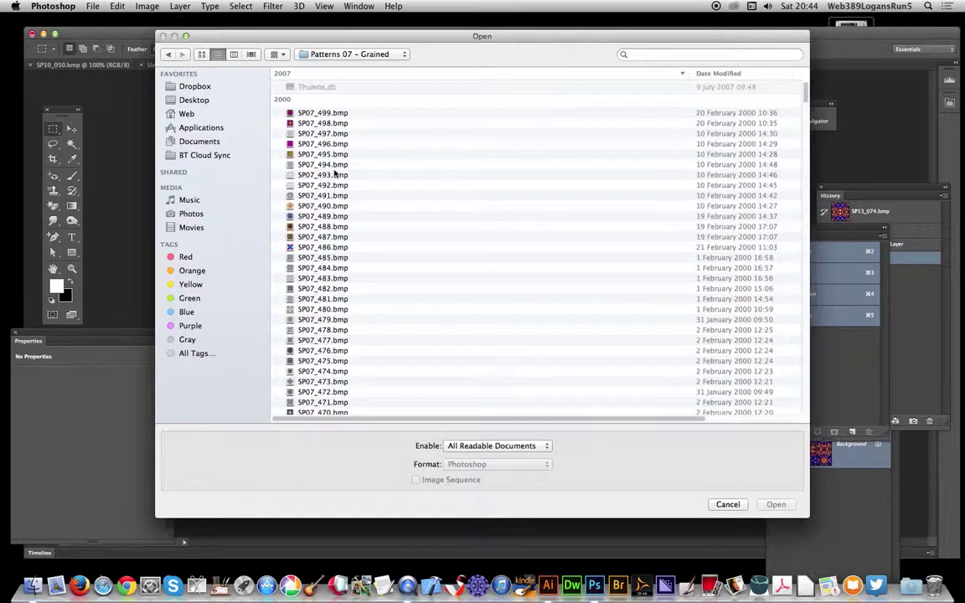
{"action": "left_click", "coordinate": [339, 165]}
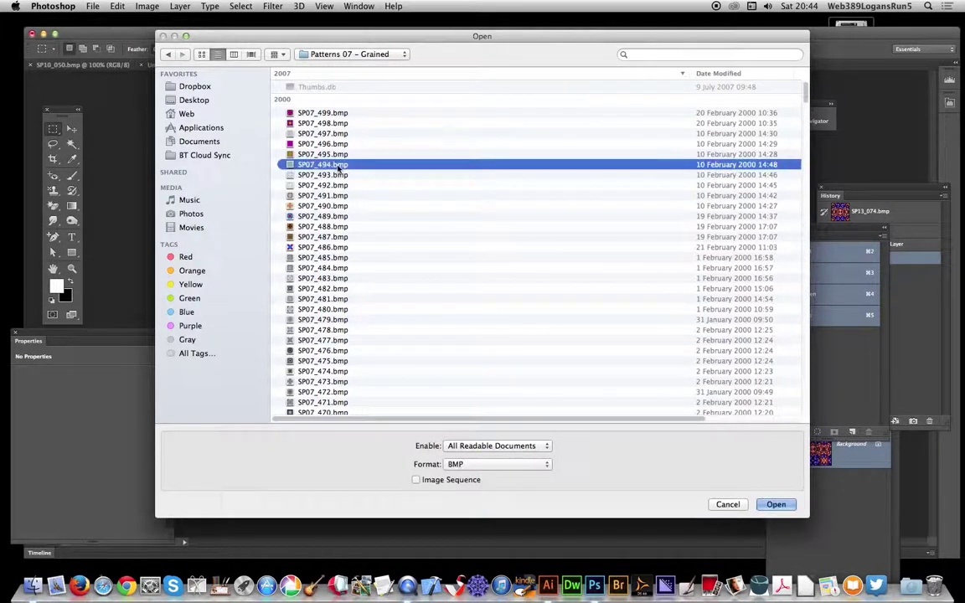
{"action": "left_click", "coordinate": [776, 505]}
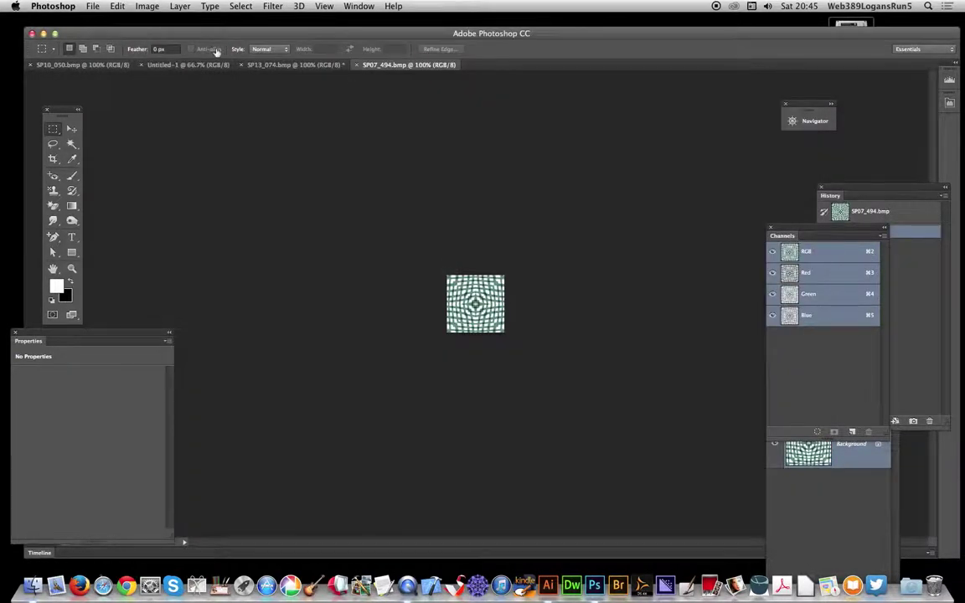
{"action": "left_click", "coordinate": [118, 6]}
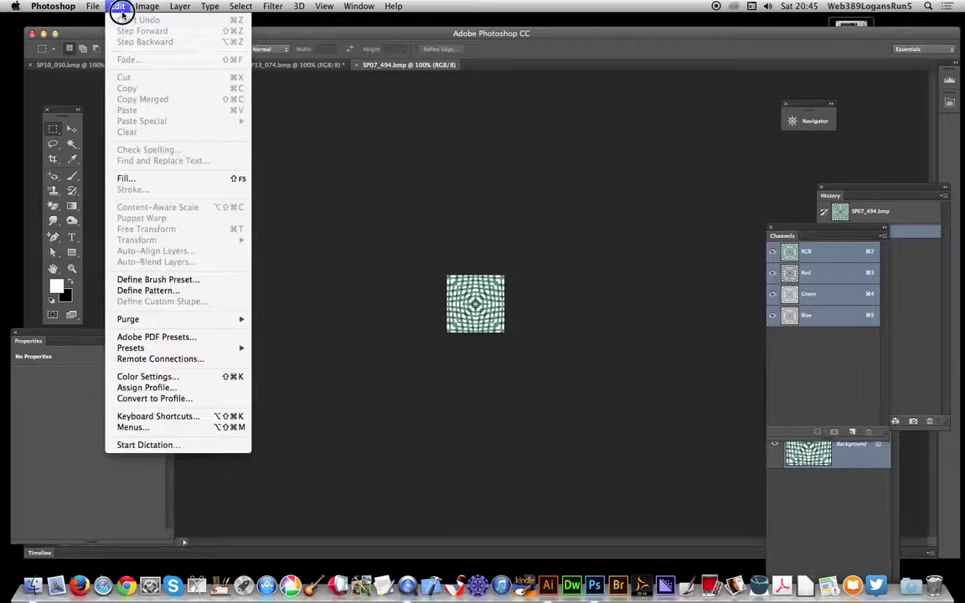
{"action": "left_click", "coordinate": [154, 287]}
{"action": "left_click", "coordinate": [618, 287]}
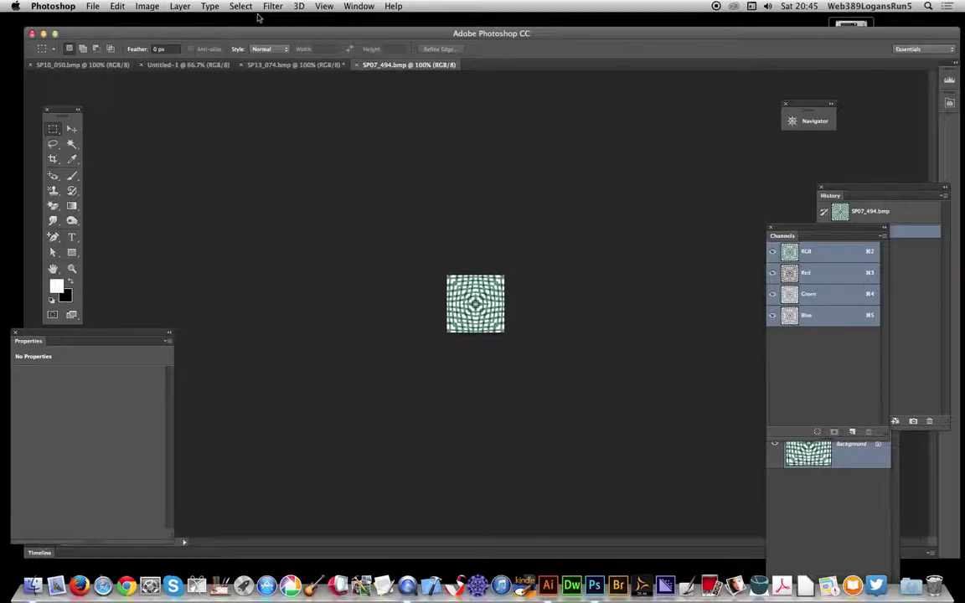
Step: Show the Actions panel, collapsing Set 1 and expanding the Patterns set's Create pattern action
{"action": "left_click", "coordinate": [353, 6]}
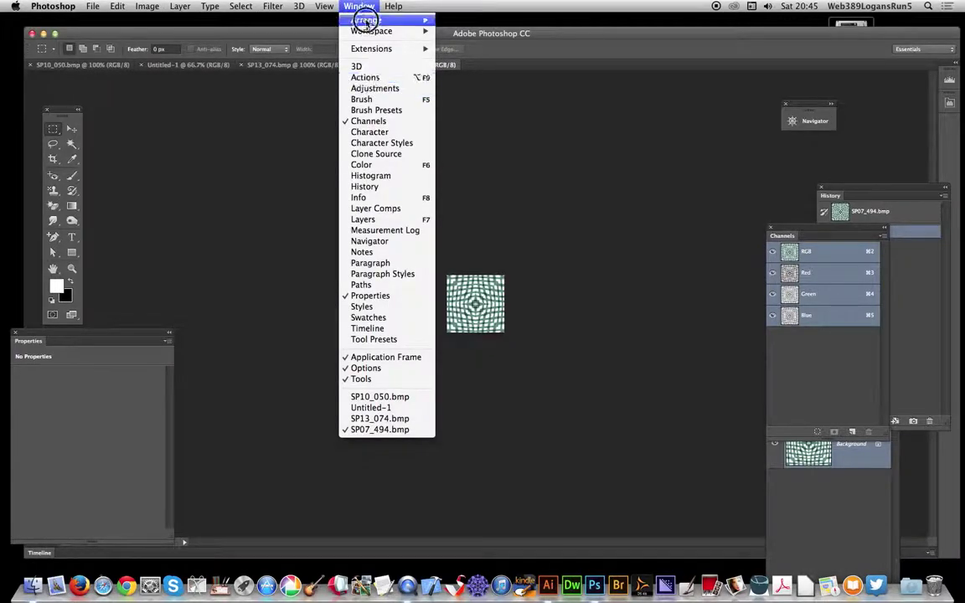
{"action": "left_click", "coordinate": [366, 77]}
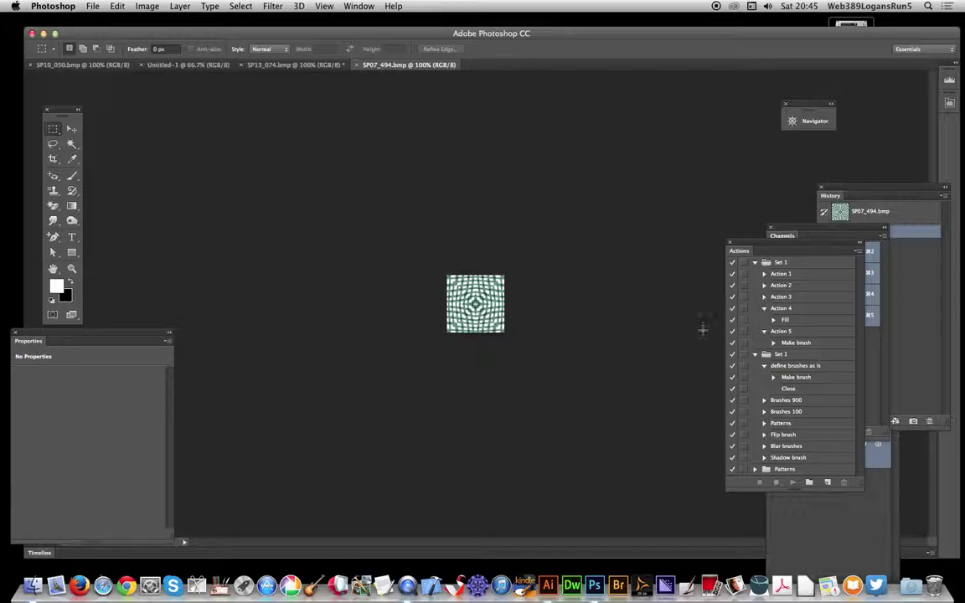
{"action": "left_click", "coordinate": [756, 355]}
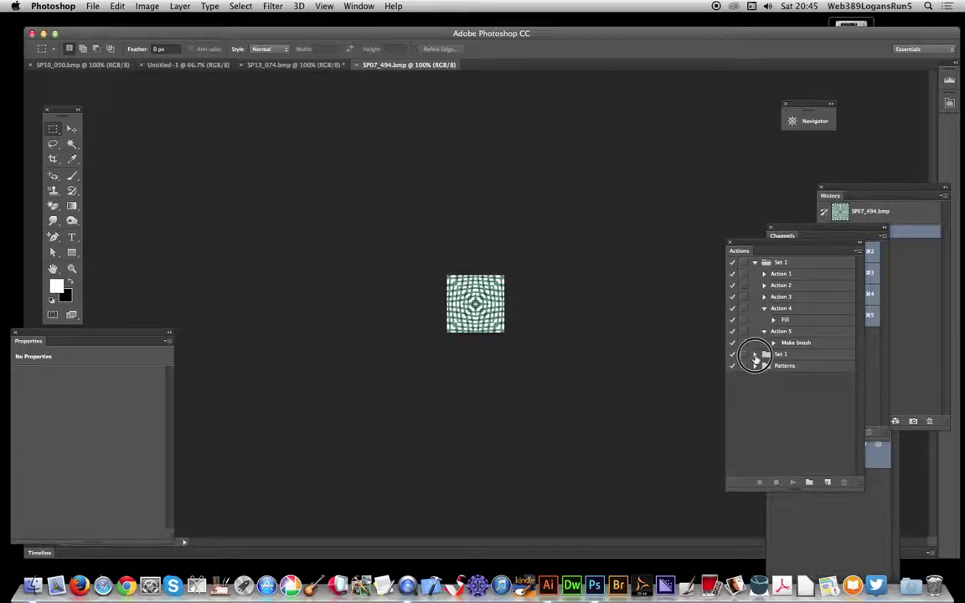
{"action": "left_click", "coordinate": [755, 366]}
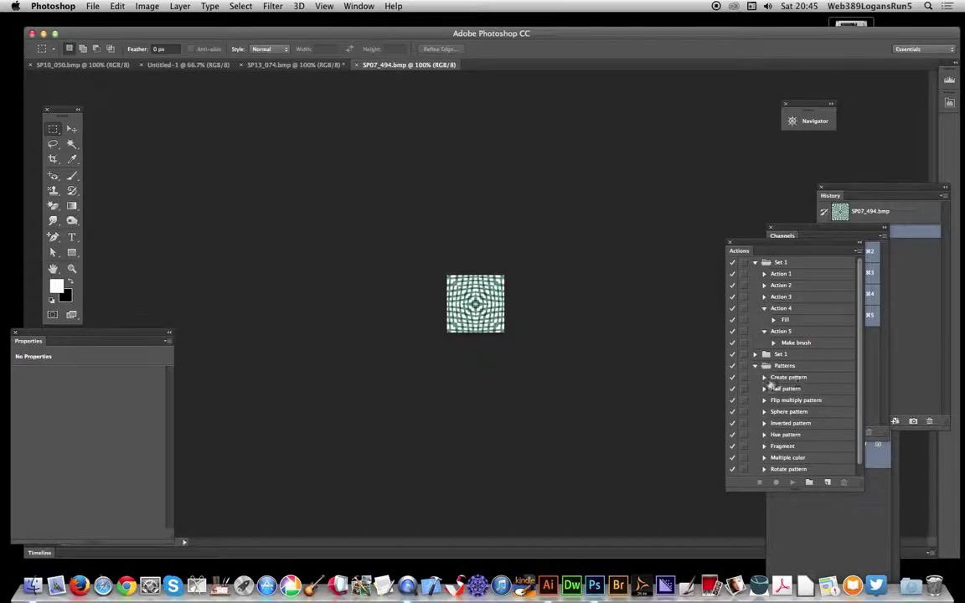
{"action": "left_click", "coordinate": [763, 377]}
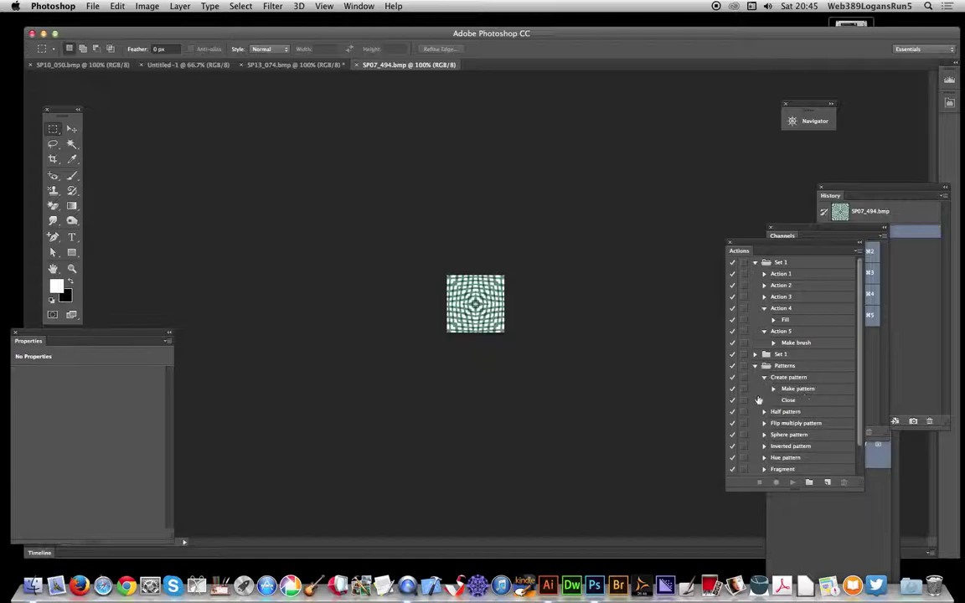
Step: Look over the Edit menu and the Actions panel options without choosing anything
{"action": "left_click", "coordinate": [118, 6]}
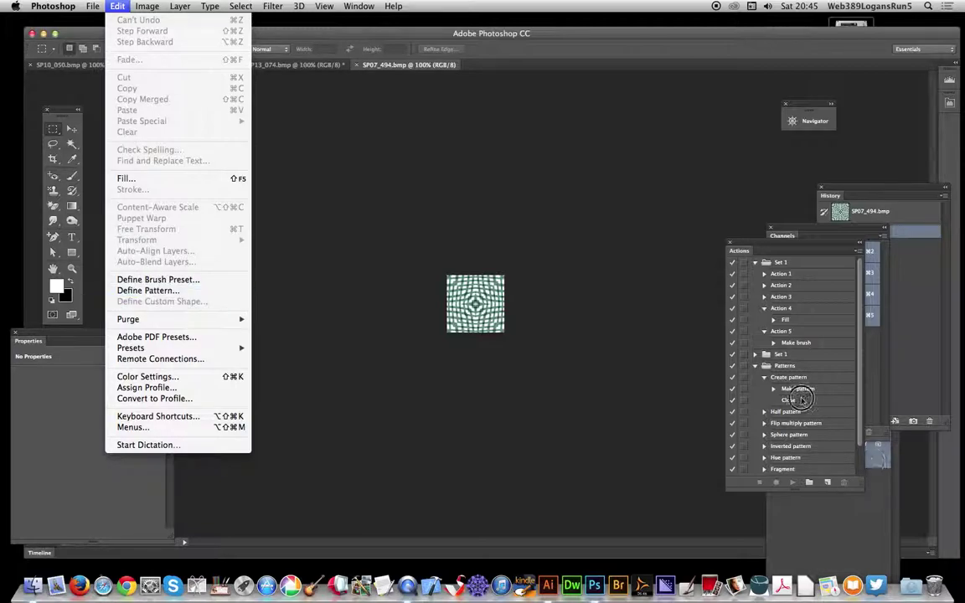
{"action": "left_click", "coordinate": [793, 407]}
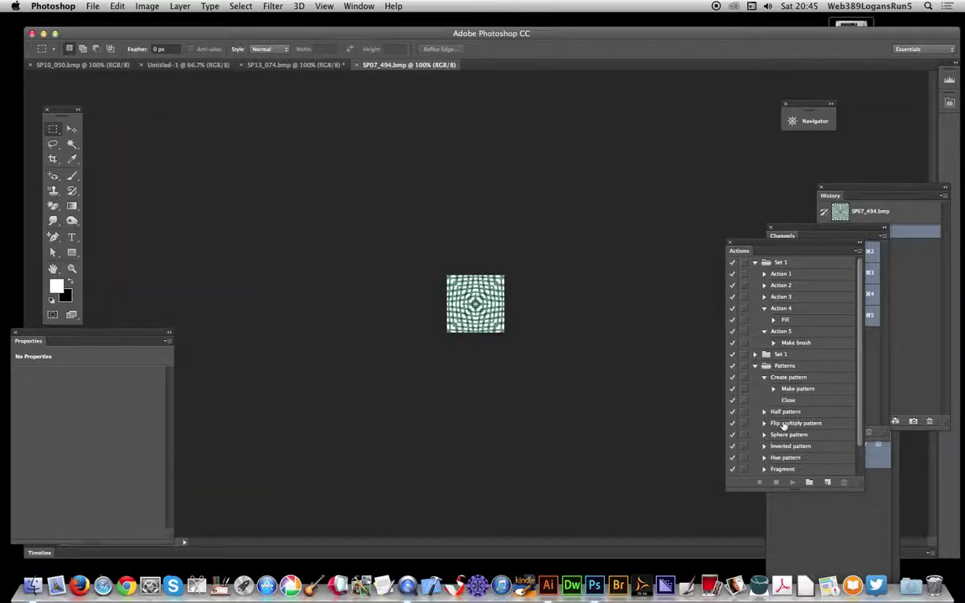
{"action": "left_click", "coordinate": [858, 251]}
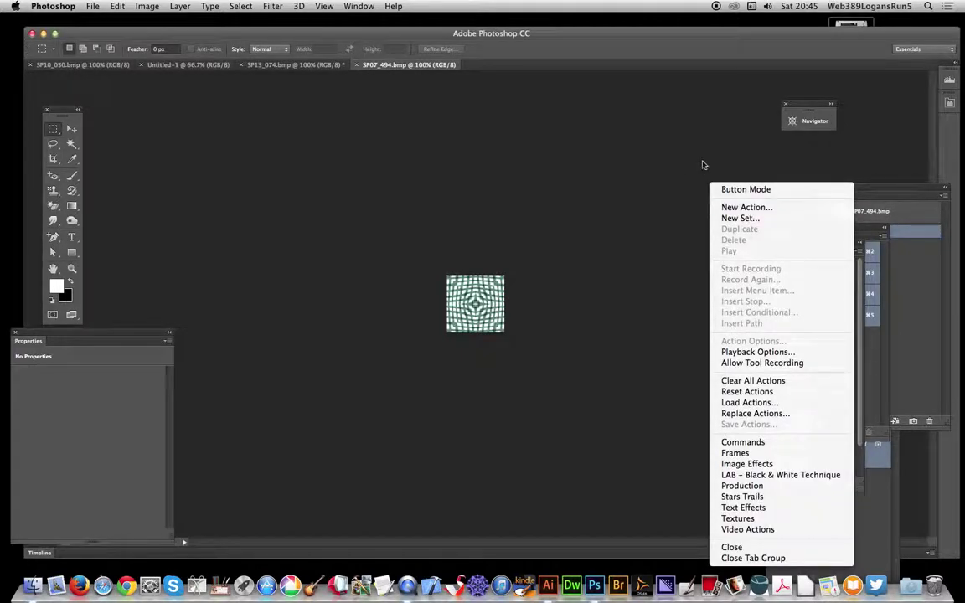
{"action": "left_click", "coordinate": [93, 6]}
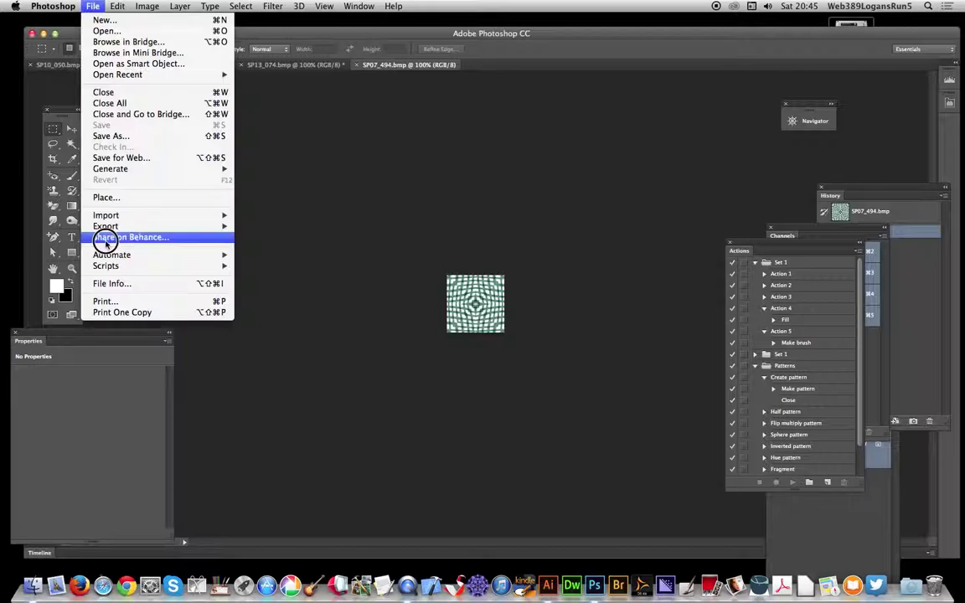
Step: Open the Batch dialog with Set Patterns and Action Create pattern selected
{"action": "mouse_move", "coordinate": [118, 254]}
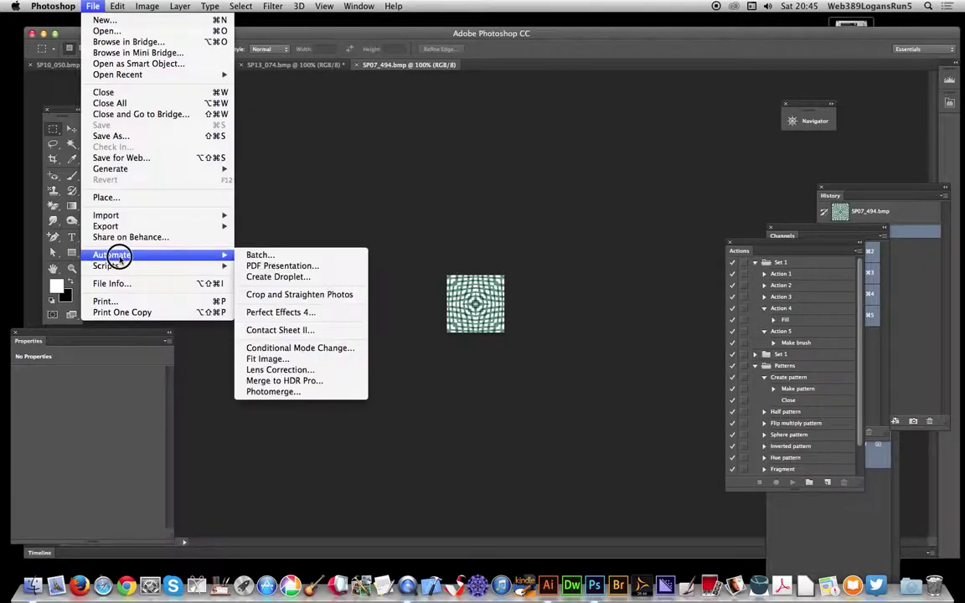
{"action": "left_click", "coordinate": [262, 255]}
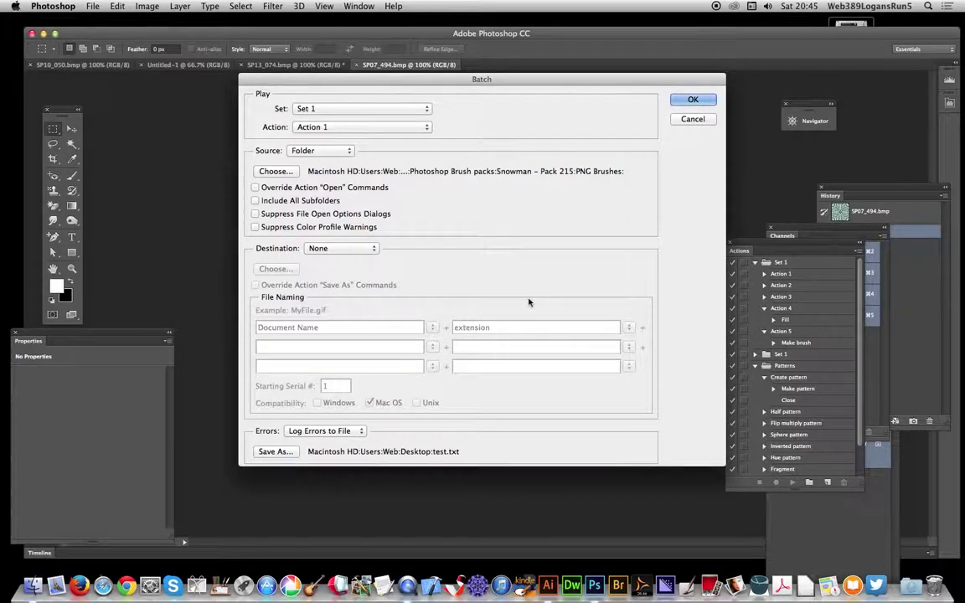
{"action": "left_click", "coordinate": [325, 127]}
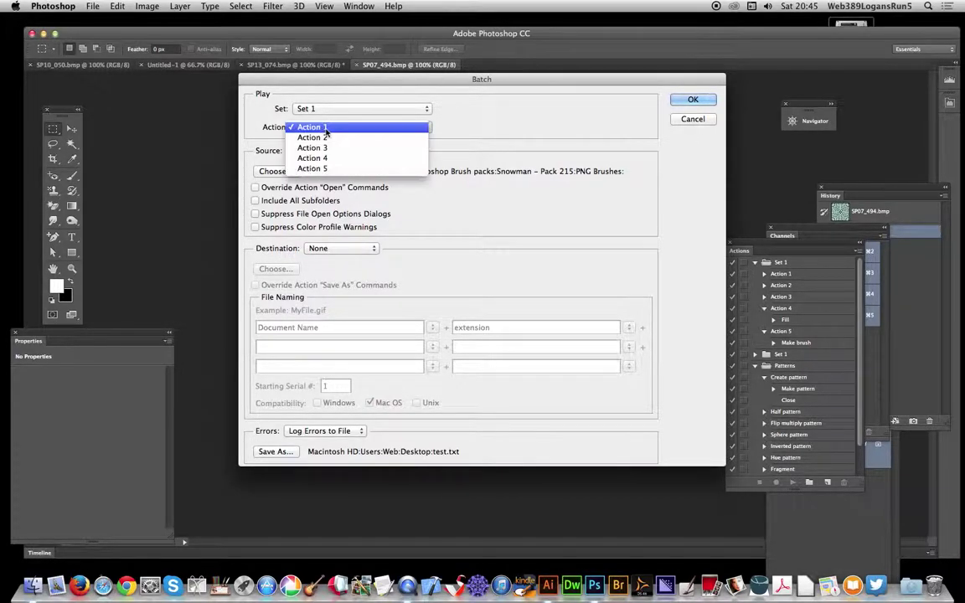
{"action": "left_click", "coordinate": [324, 107]}
{"action": "left_click", "coordinate": [324, 109]}
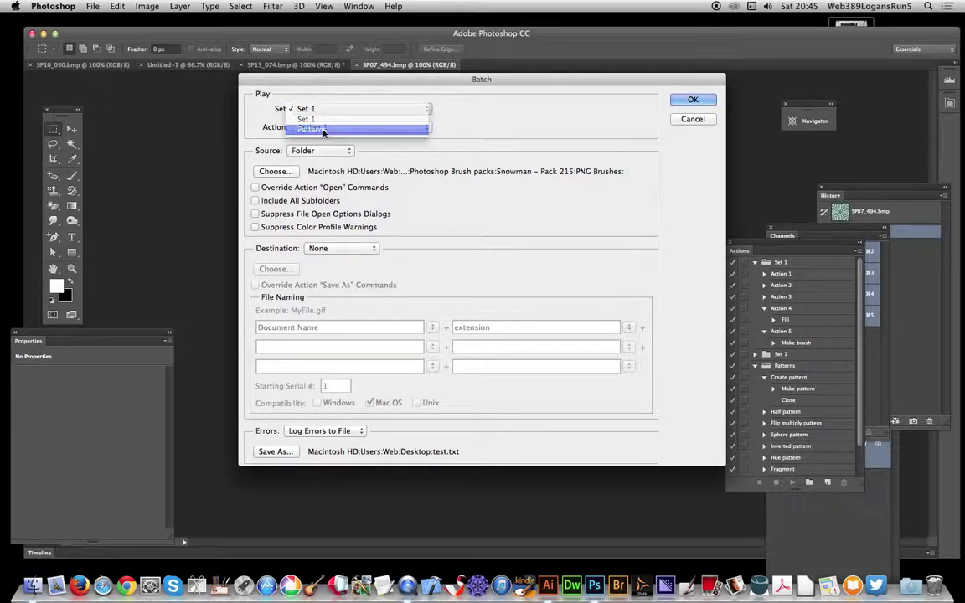
{"action": "left_click", "coordinate": [324, 130]}
{"action": "left_click", "coordinate": [373, 127]}
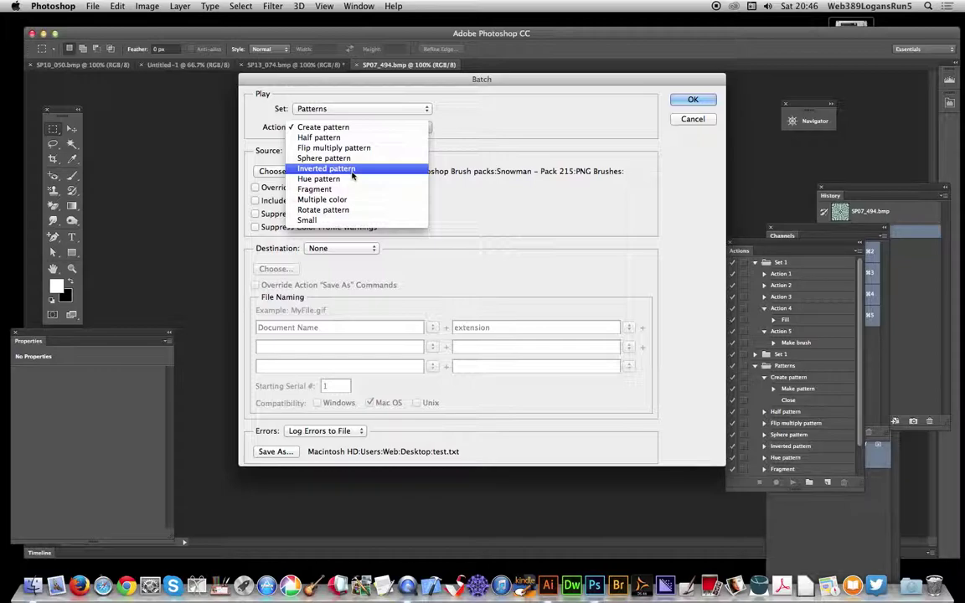
{"action": "left_click", "coordinate": [685, 123]}
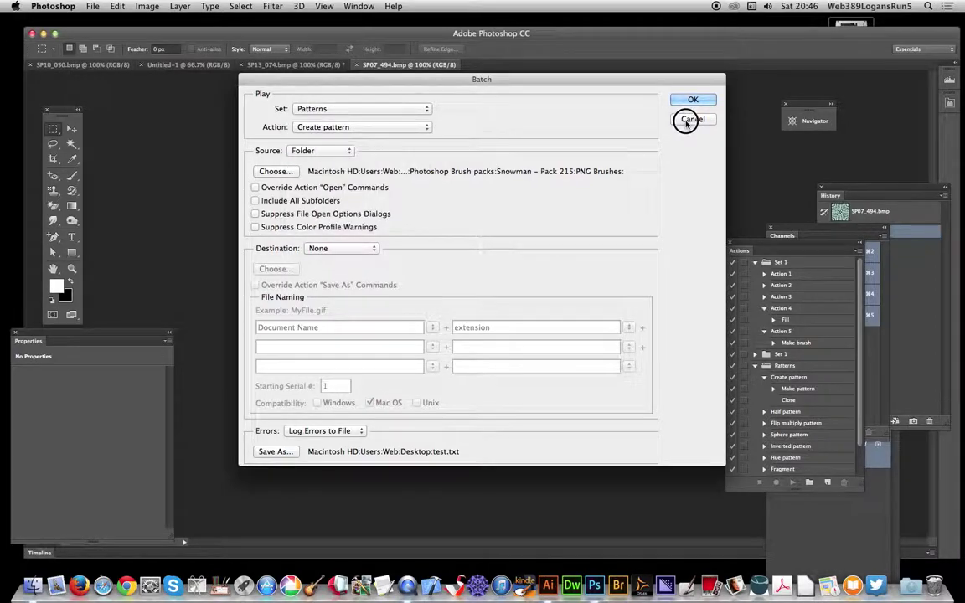
Step: Cancel the Batch dialog, then check File > Automate and dismiss the menu
{"action": "left_click", "coordinate": [685, 121]}
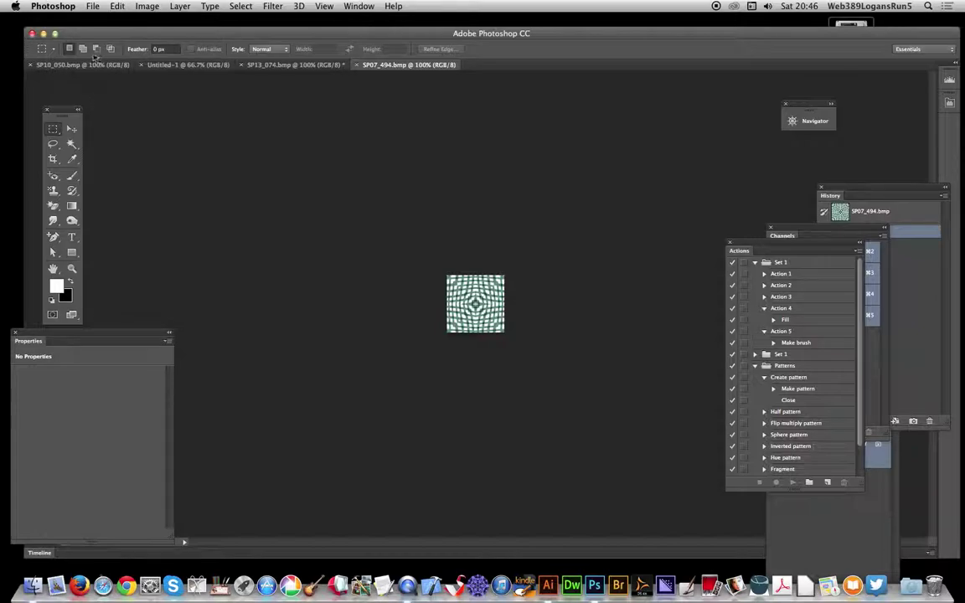
{"action": "left_click", "coordinate": [93, 5]}
{"action": "mouse_move", "coordinate": [133, 255]}
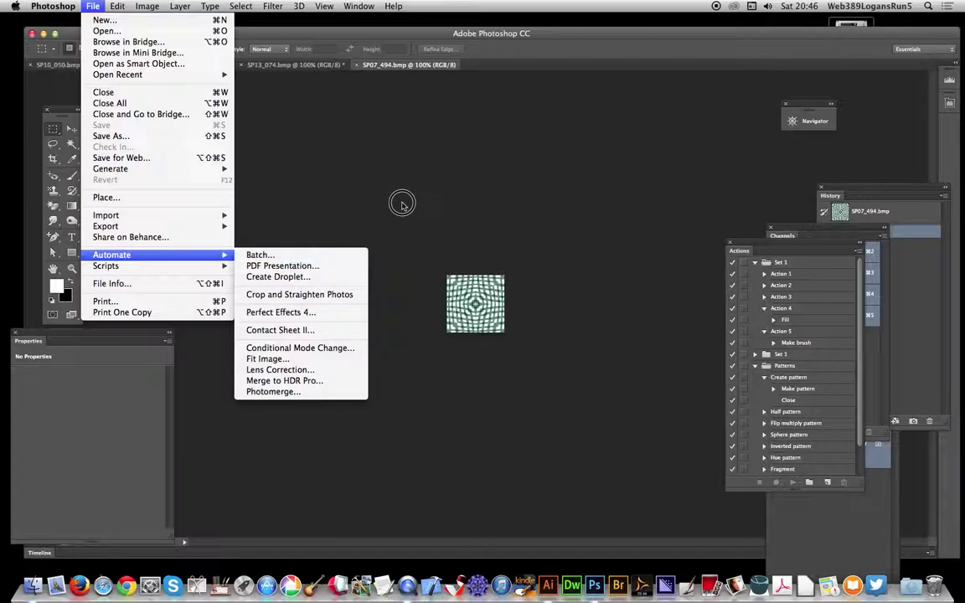
{"action": "left_click", "coordinate": [302, 317]}
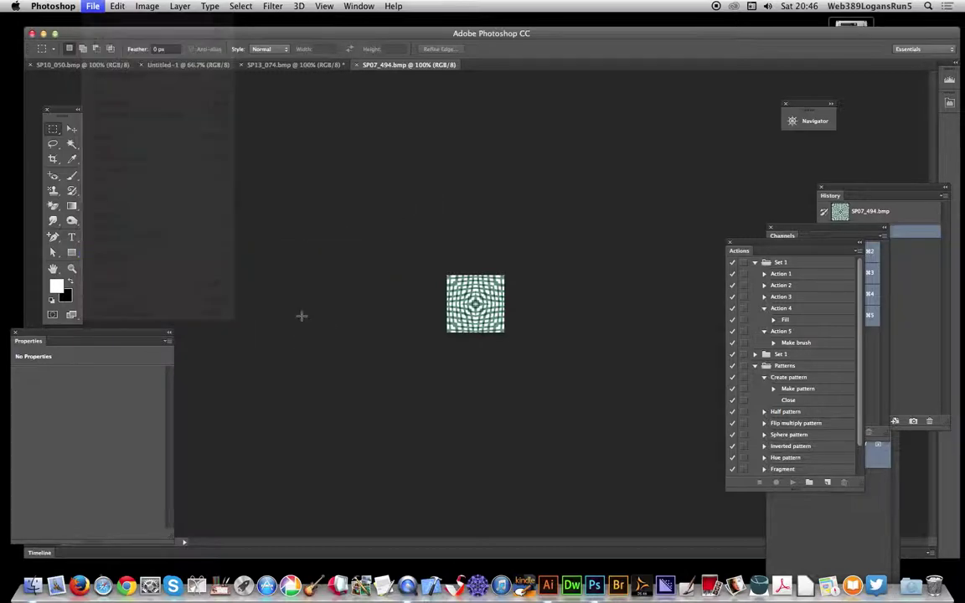